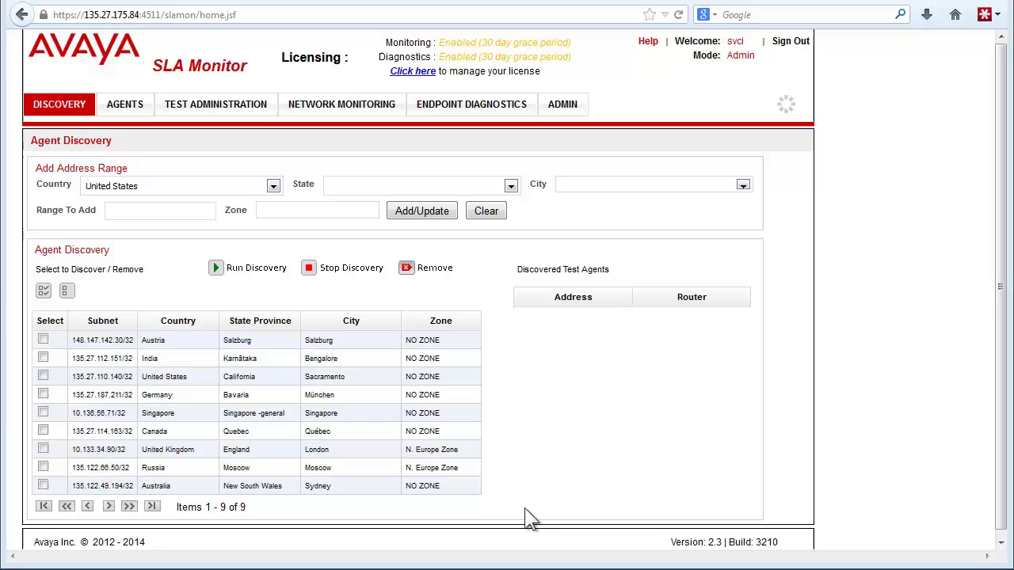
Show the Agent Search page listing the nine discovered agents beside the zone tree
left_click(124, 104)
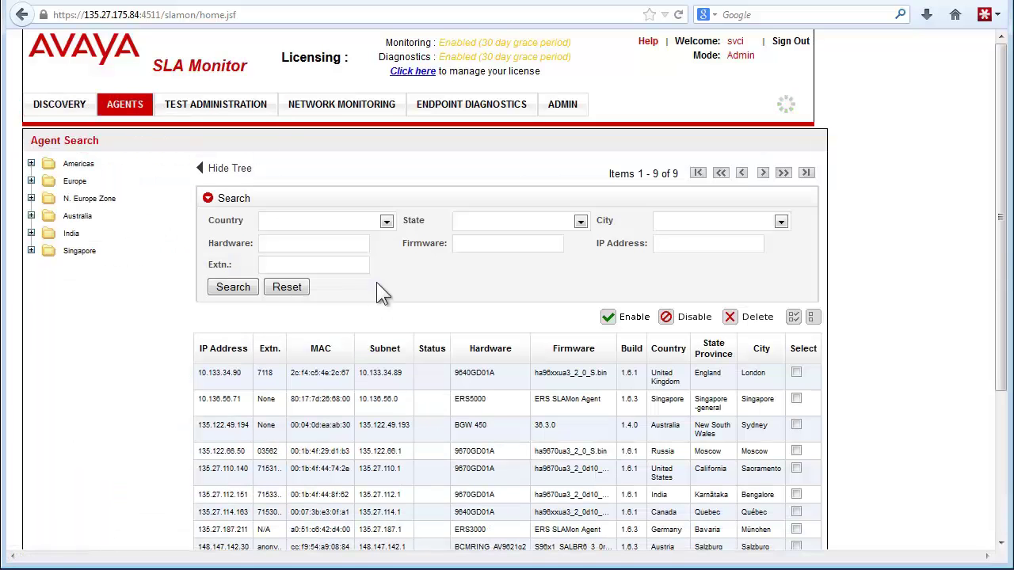
mouse_move(569, 110)
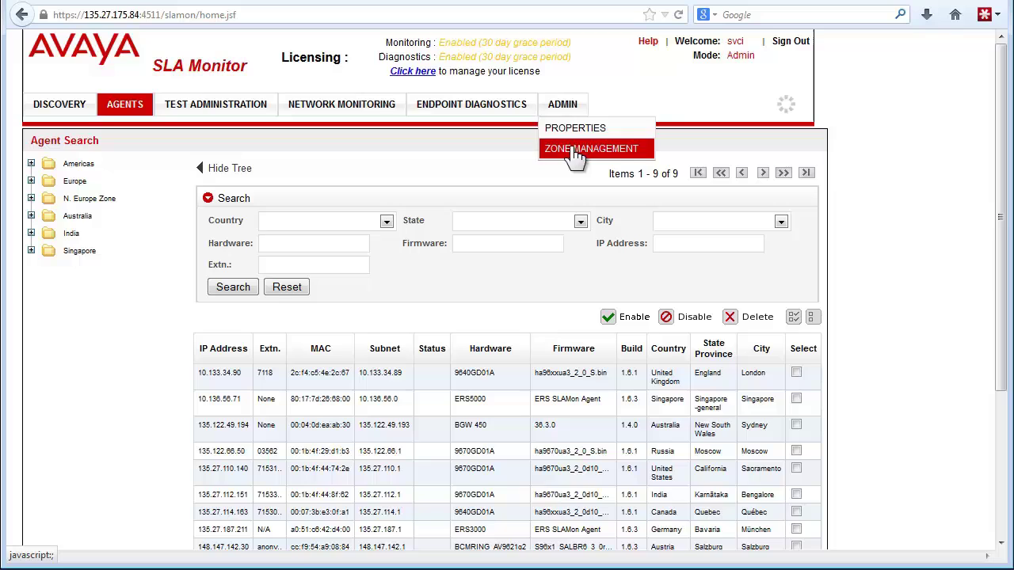
Open Zone Management and review the Americas, Europe and N. Europe Zone trees
left_click(574, 152)
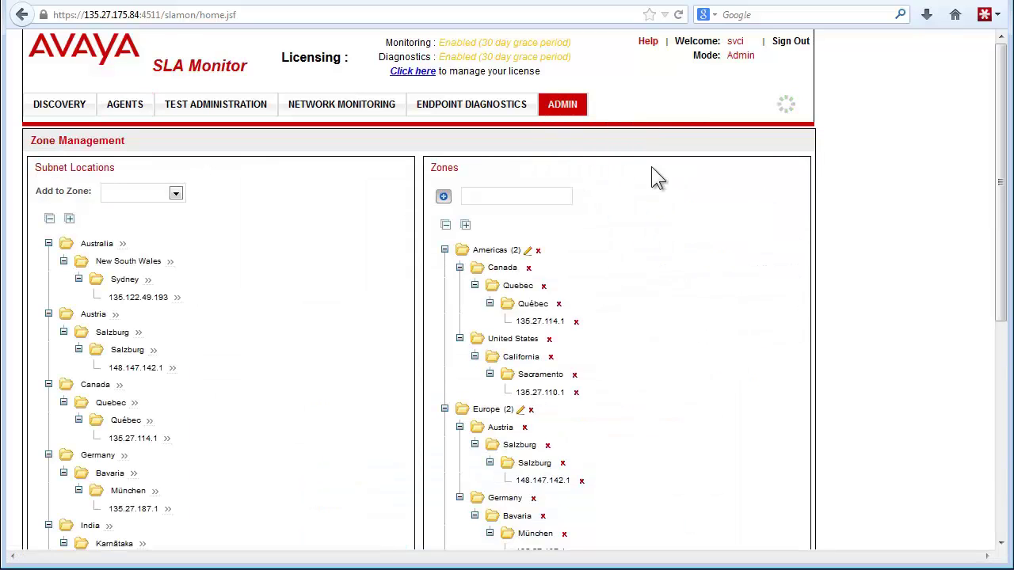
left_click_drag(1003, 203, 1000, 308)
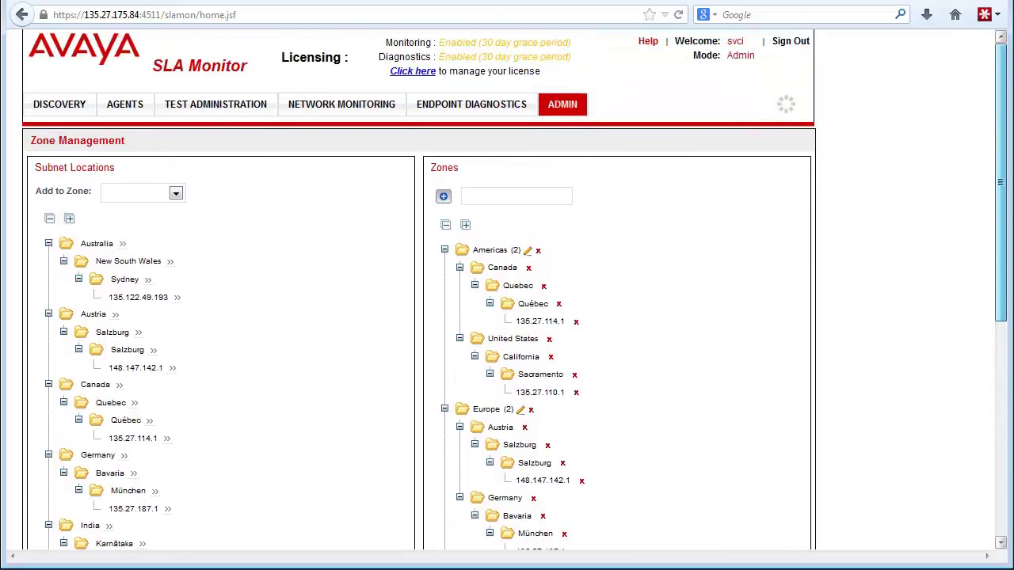
mouse_move(208, 109)
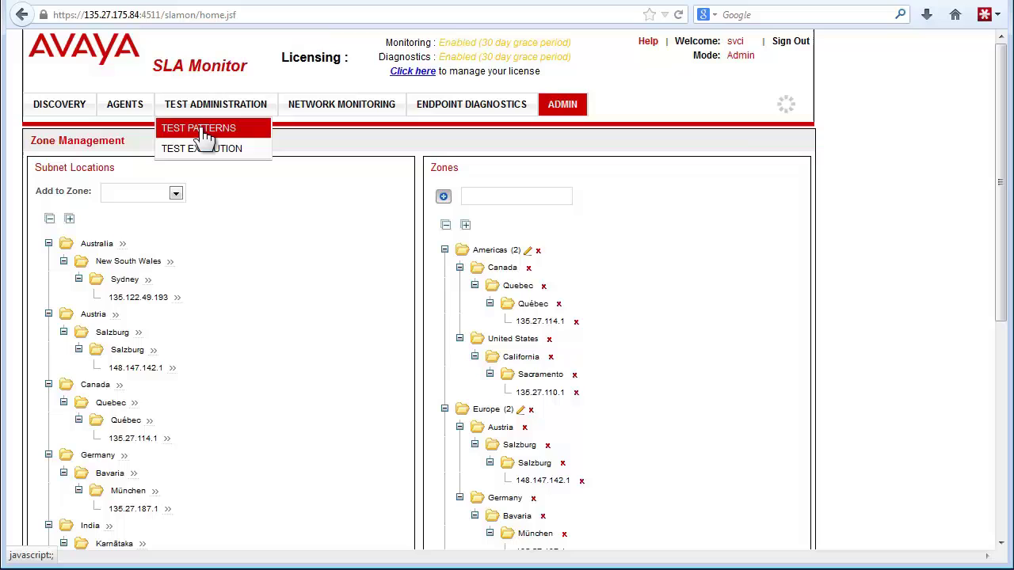
Add a new test pattern named All-Patterns
left_click(204, 136)
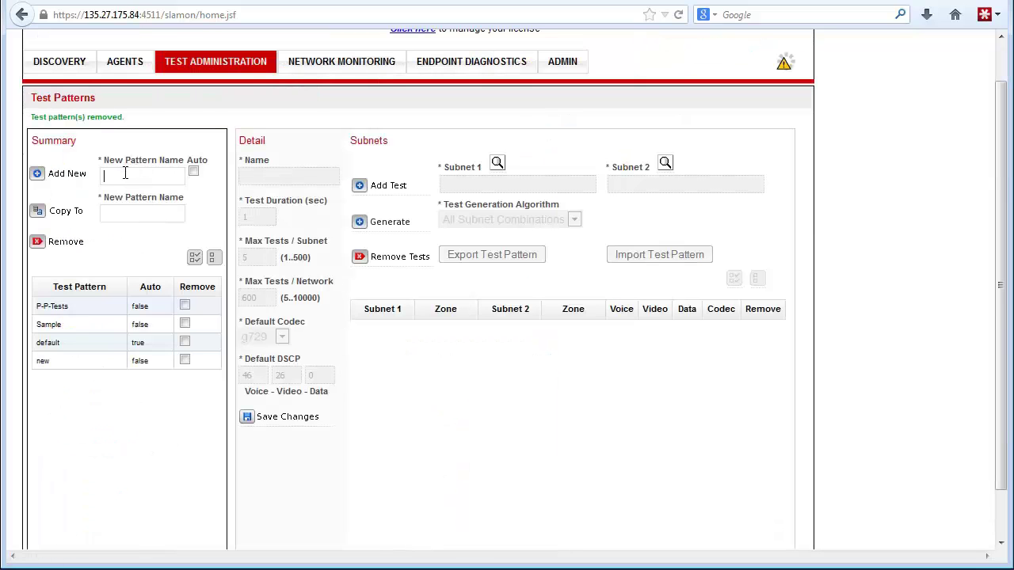
type("All-Patterns")
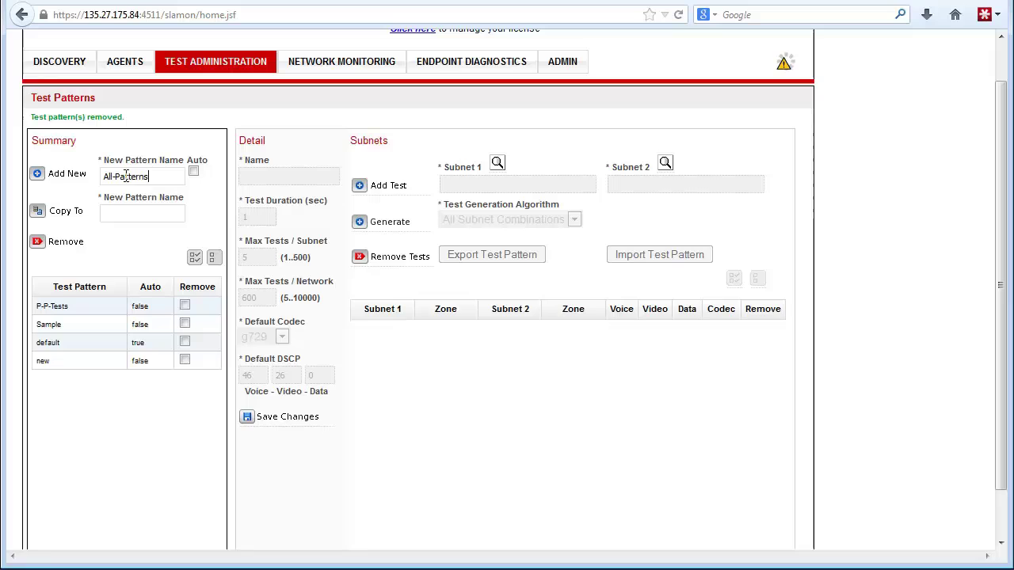
left_click(40, 171)
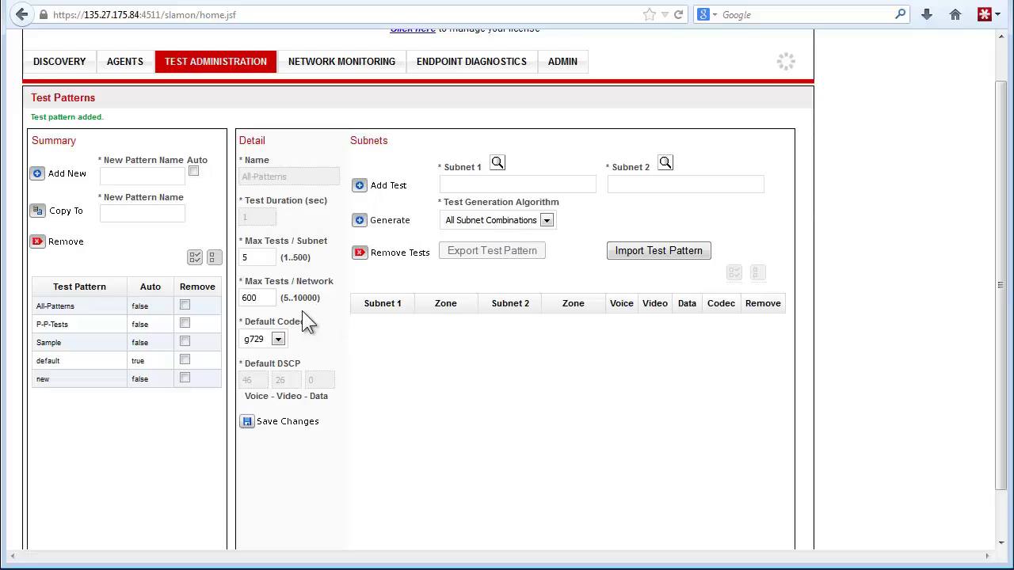
Set its default codec to g711u and max tests per subnet to 500
left_click(266, 339)
left_click(265, 355)
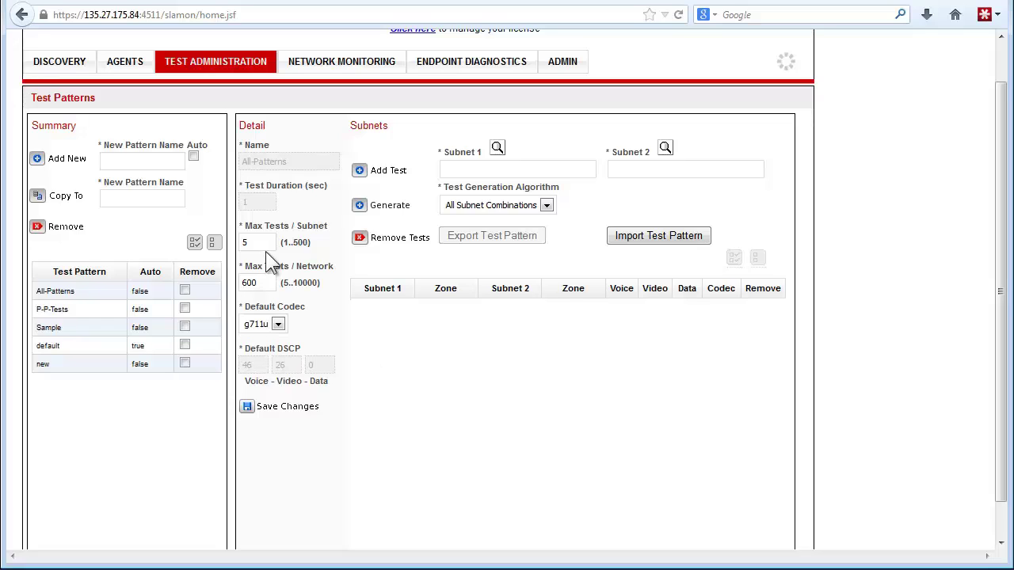
left_click_drag(250, 242, 225, 247)
type("500")
key("Tab")
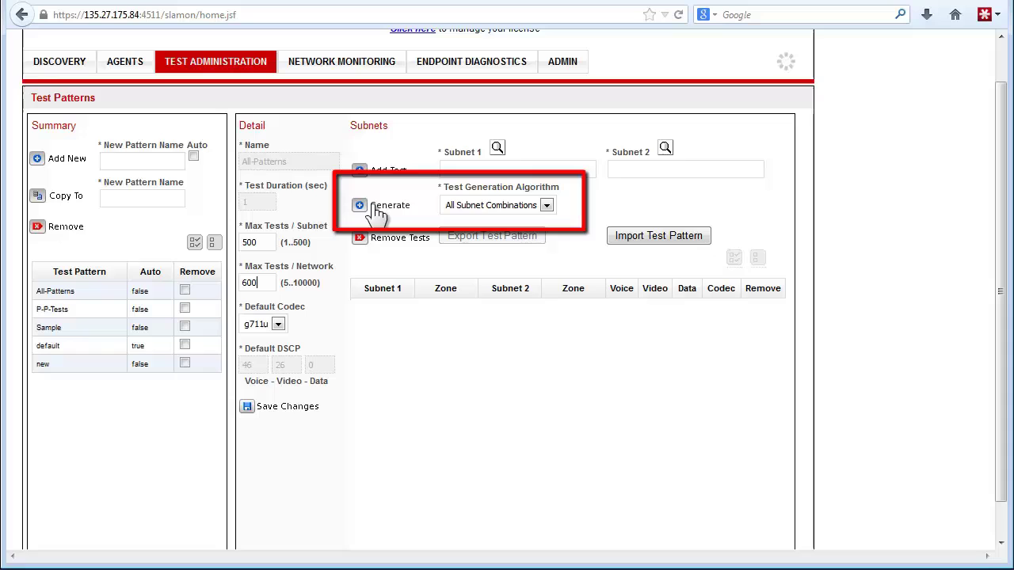
Generate the 18 All Subnet Combinations tests, page through them, and save All-Patterns
left_click(361, 205)
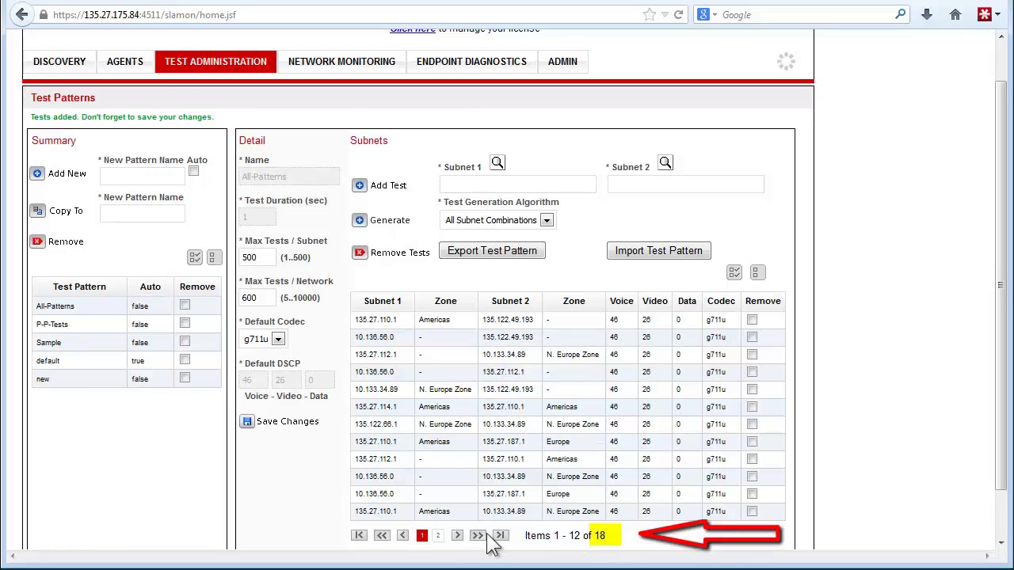
left_click(458, 537)
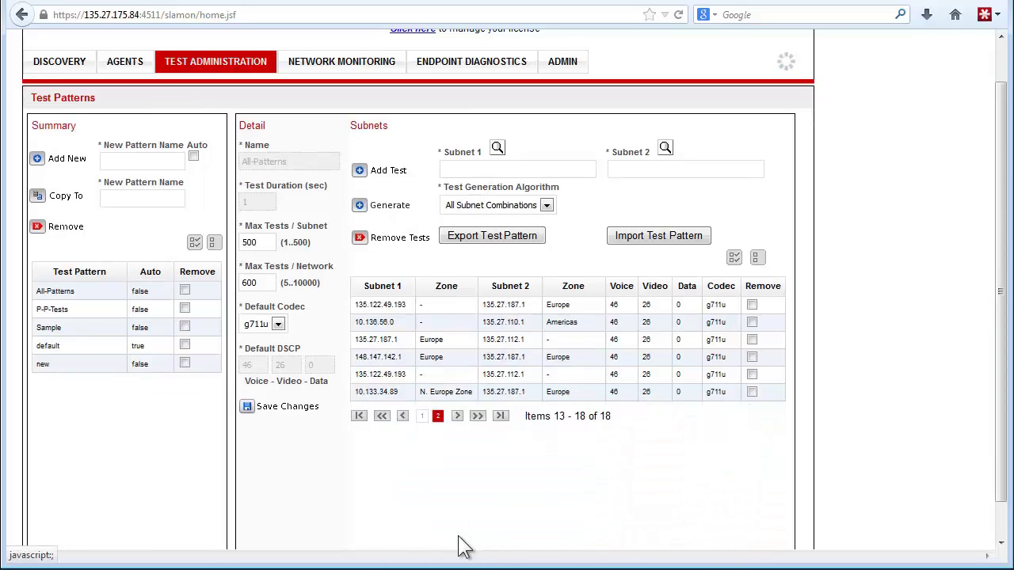
left_click(402, 416)
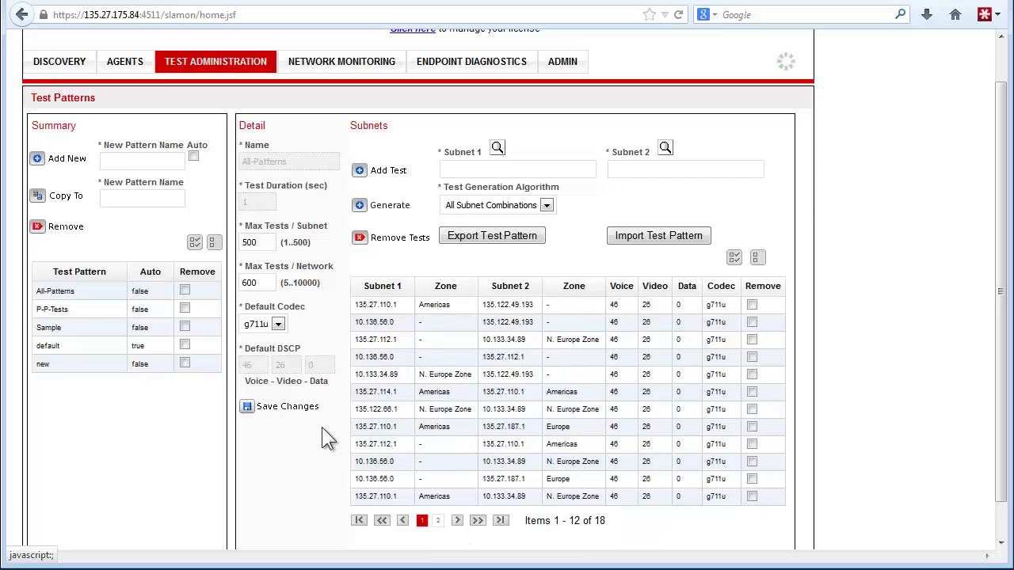
left_click(248, 413)
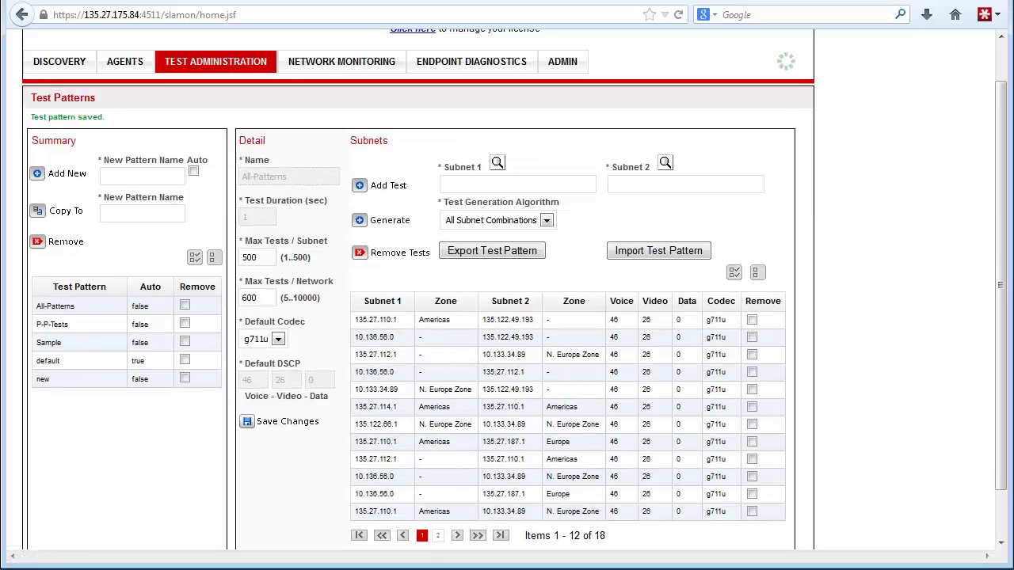
mouse_move(564, 64)
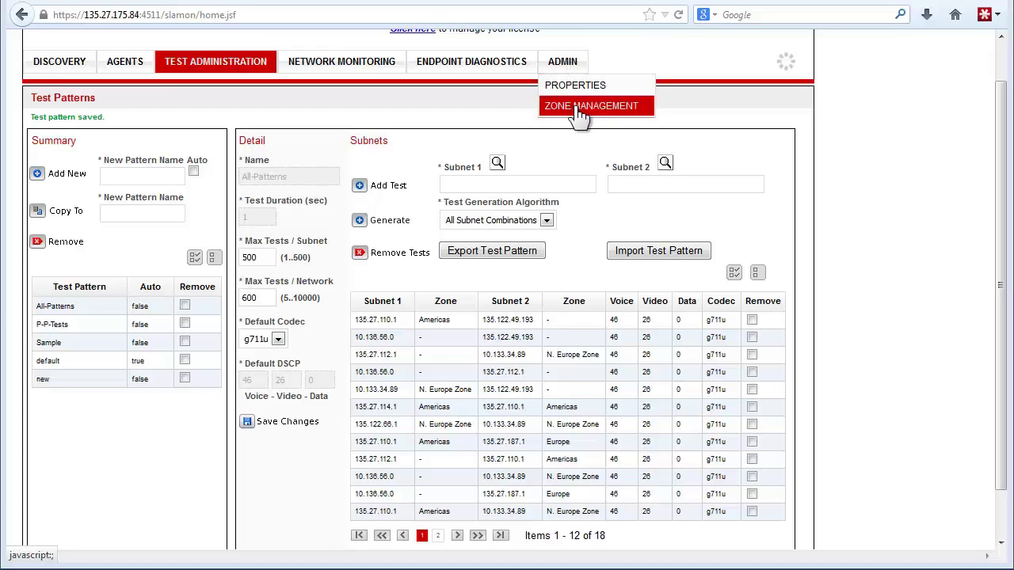
In Zone Management, remove the Canada, Austria and Moscow subnets from the Americas, Europe and N. Europe zones
left_click(578, 111)
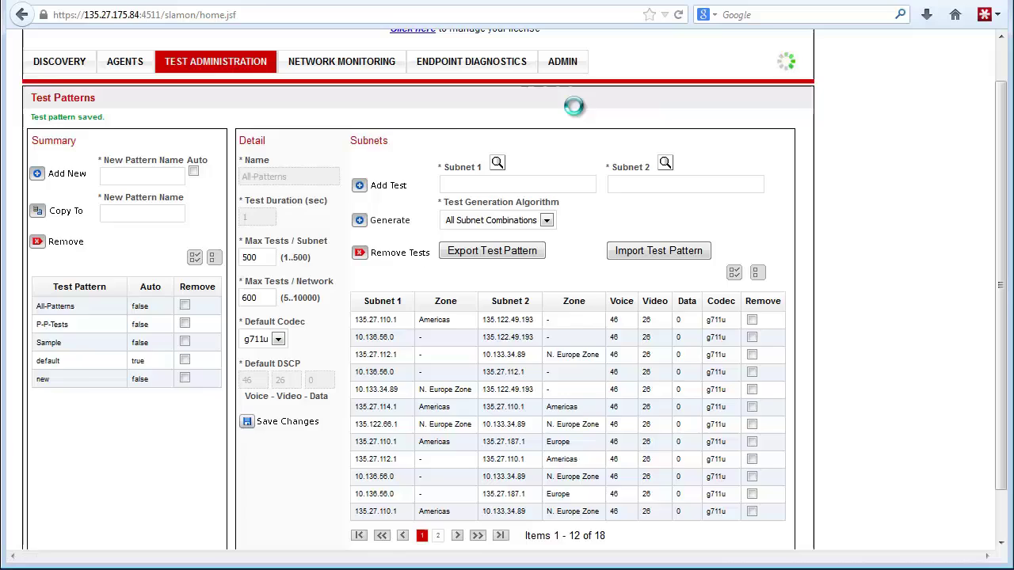
left_click(576, 279)
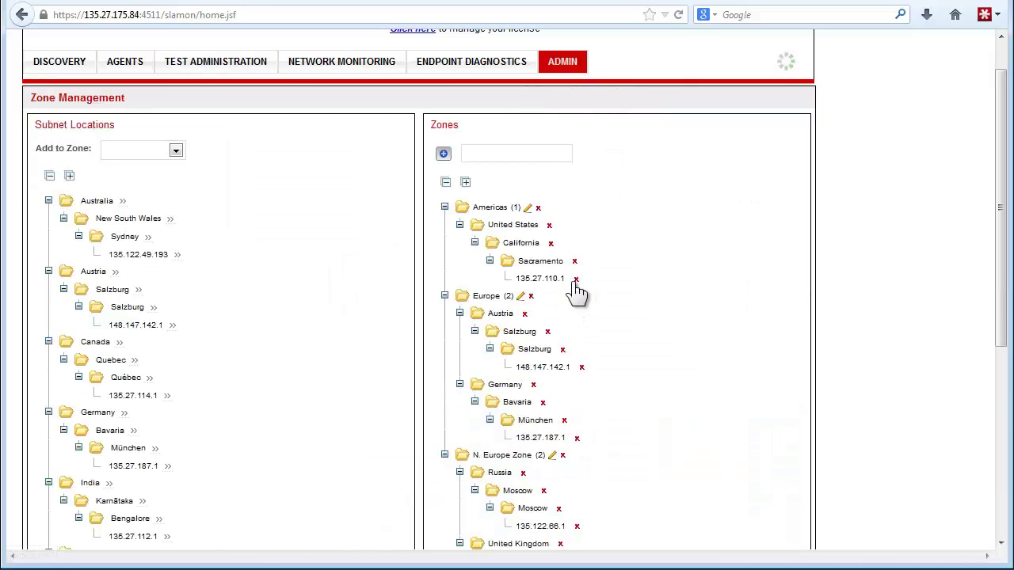
left_click(575, 281)
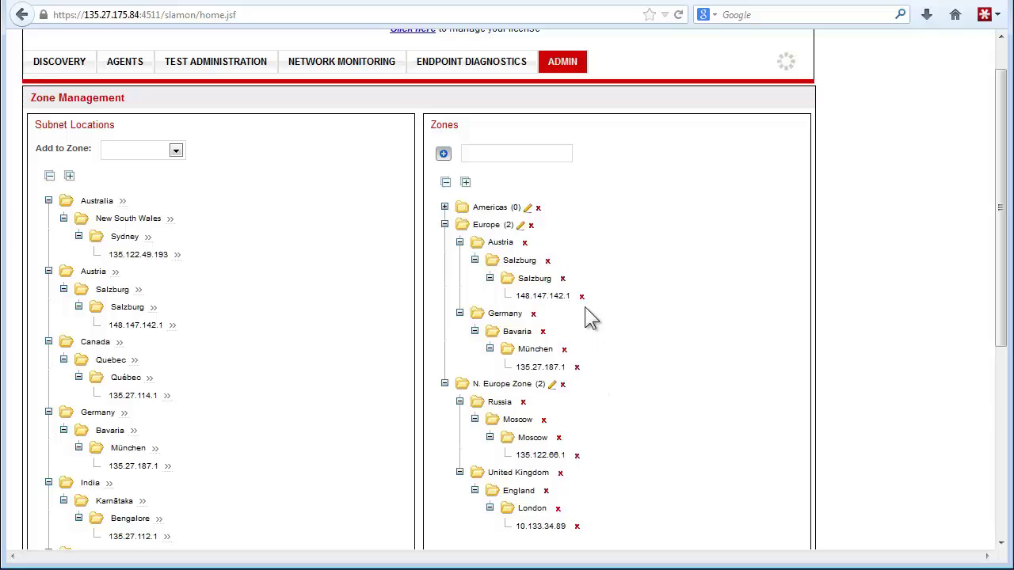
left_click(582, 296)
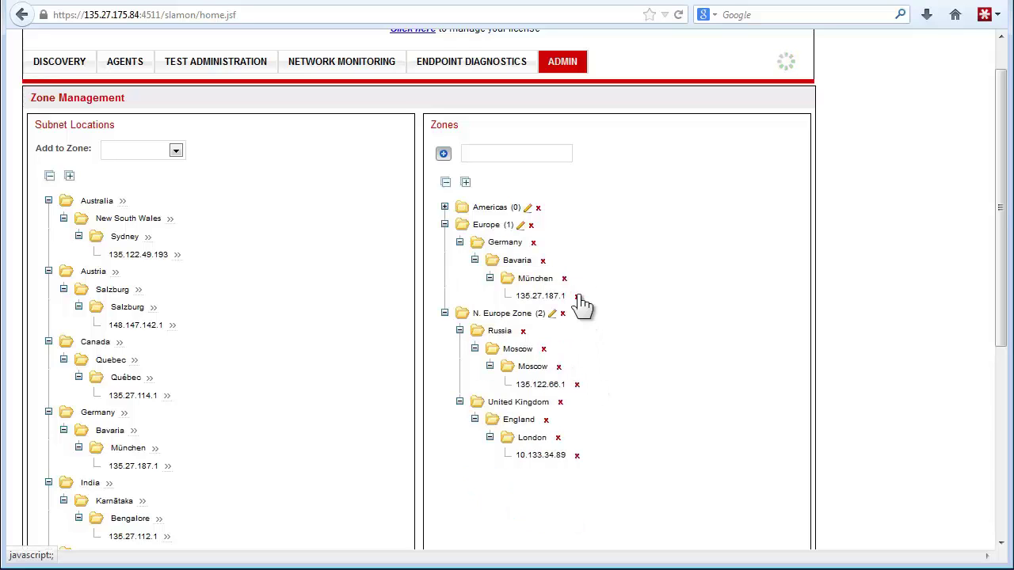
left_click(577, 296)
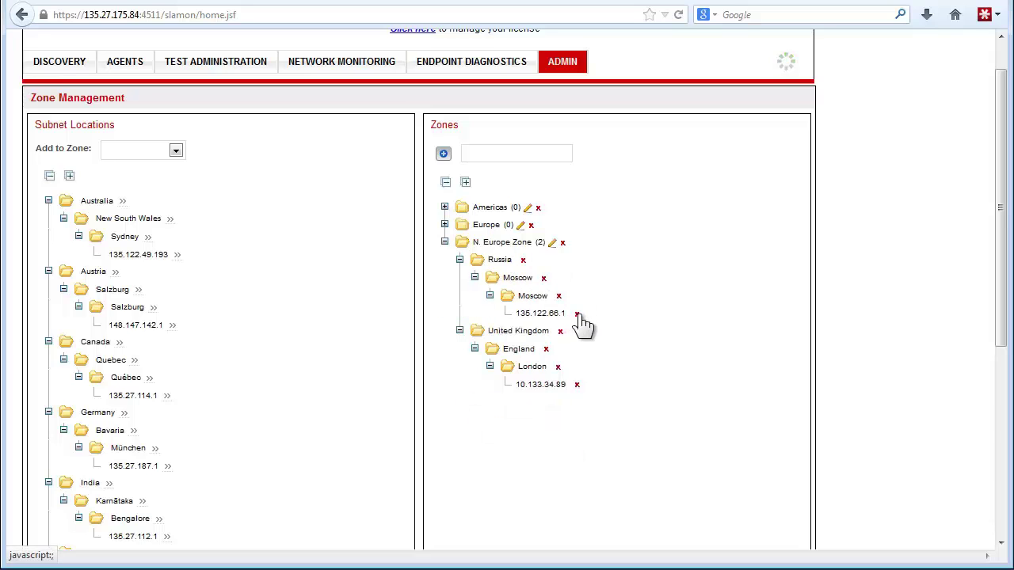
left_click(578, 315)
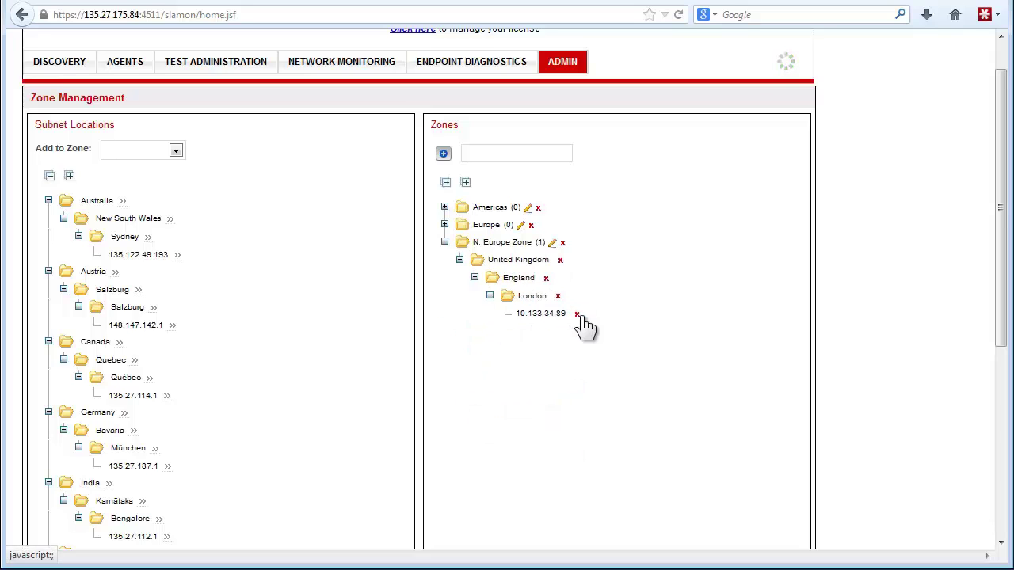
left_click(578, 315)
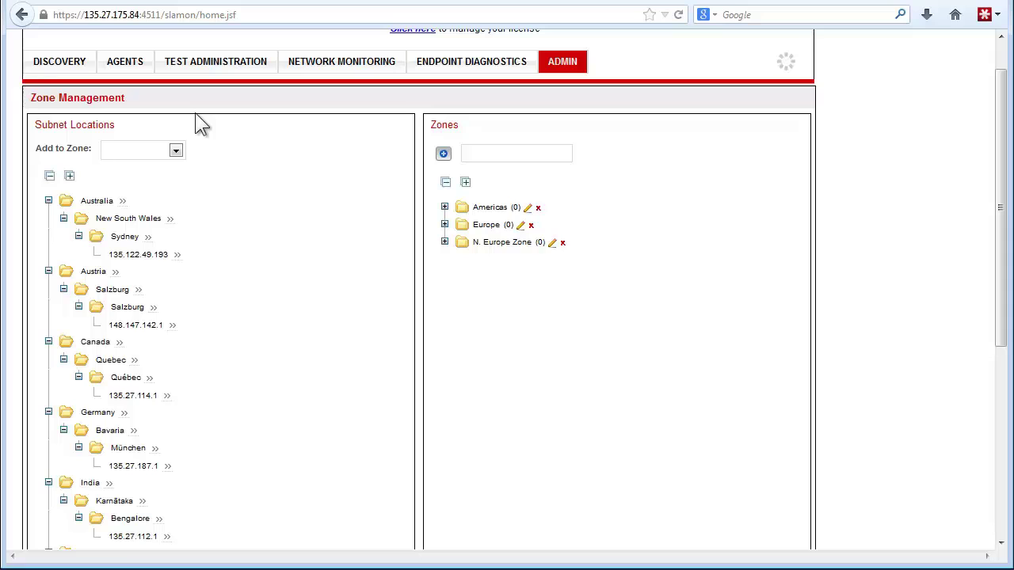
Load the saved P-P-Tests pattern from the Test Patterns summary table
mouse_move(210, 63)
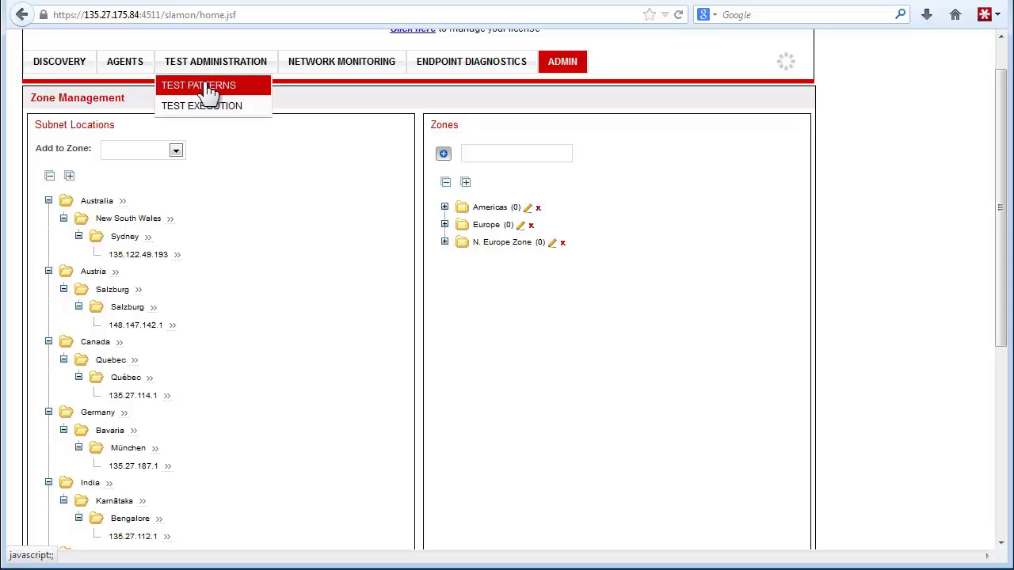
left_click(207, 86)
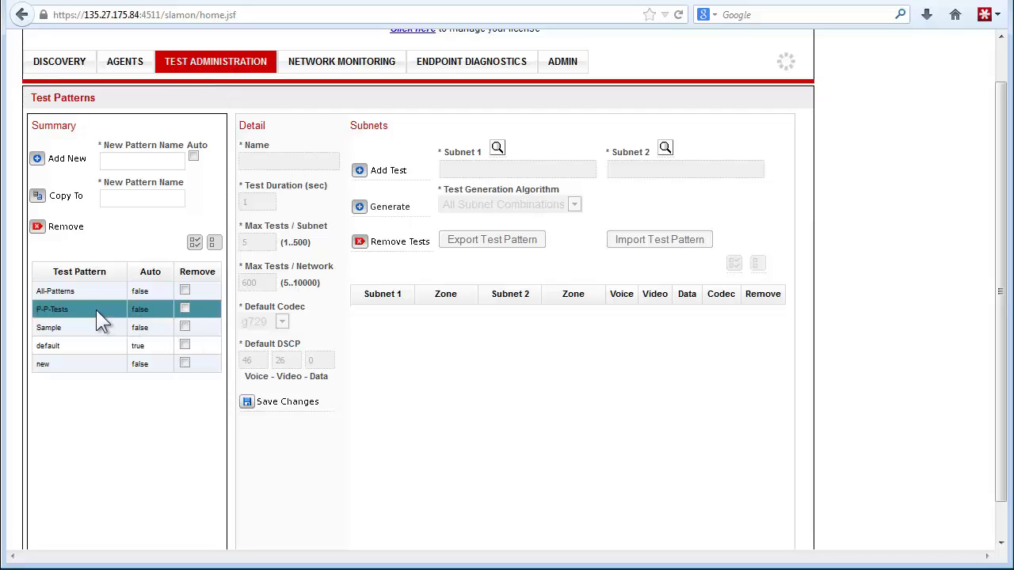
left_click(50, 310)
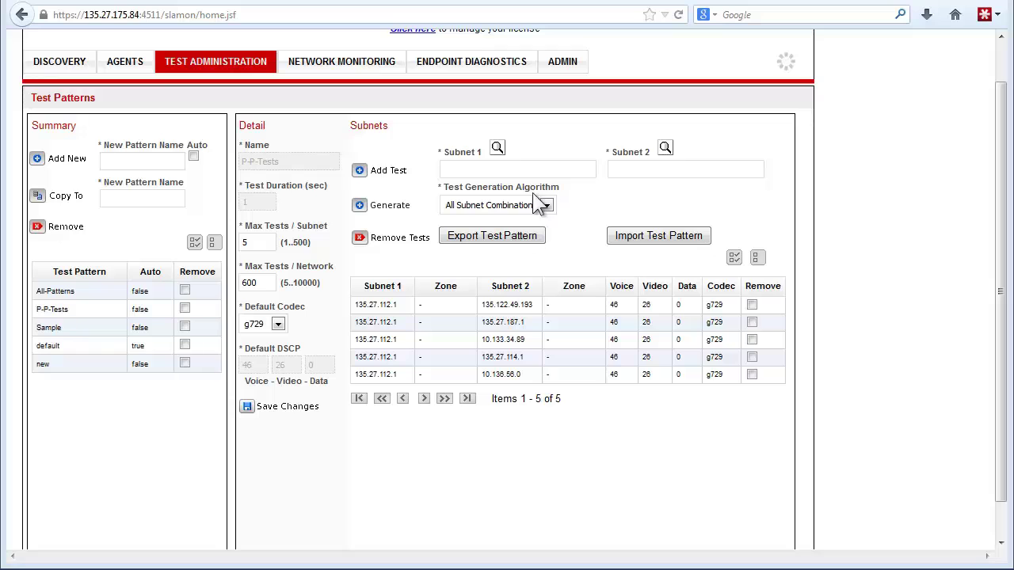
Add a test pairing subnet 135.27.112.1 with 135.27.110.1
left_click(500, 149)
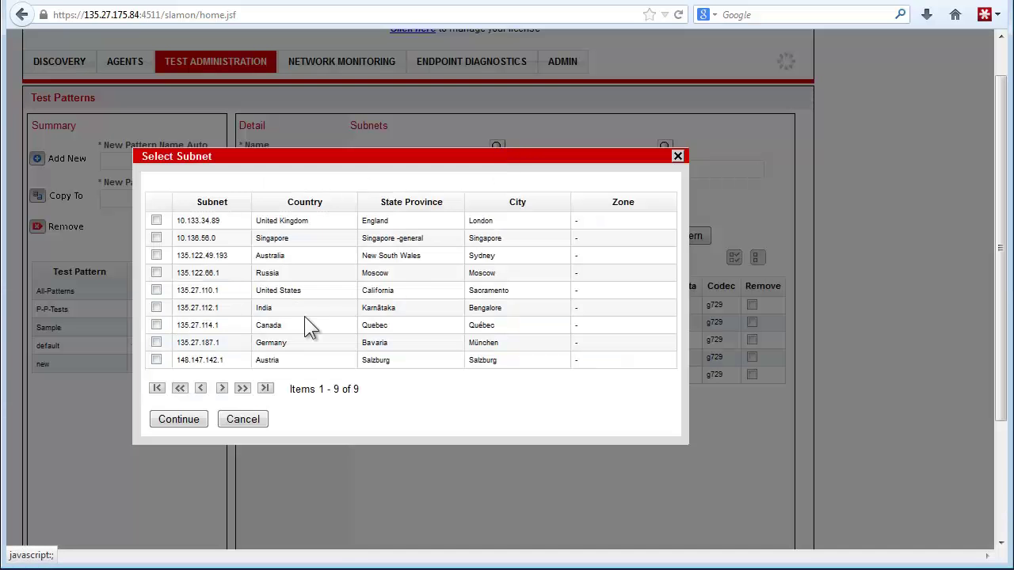
left_click(156, 308)
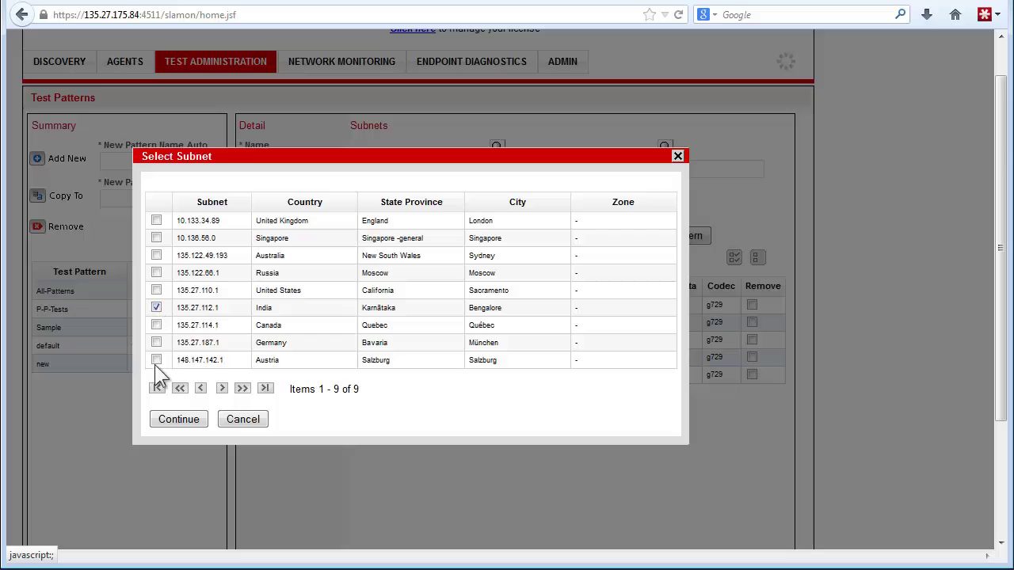
left_click(175, 418)
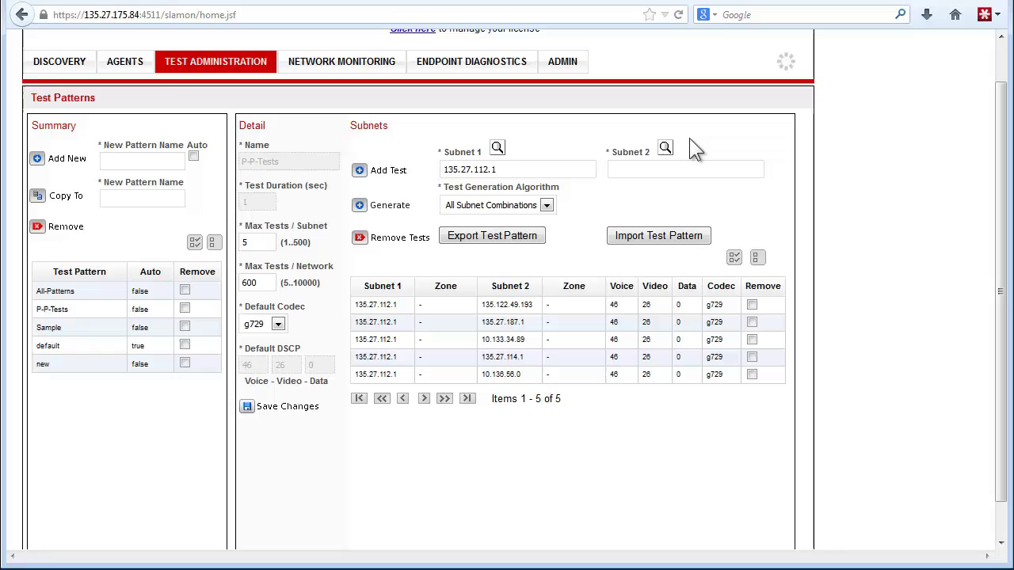
left_click(665, 148)
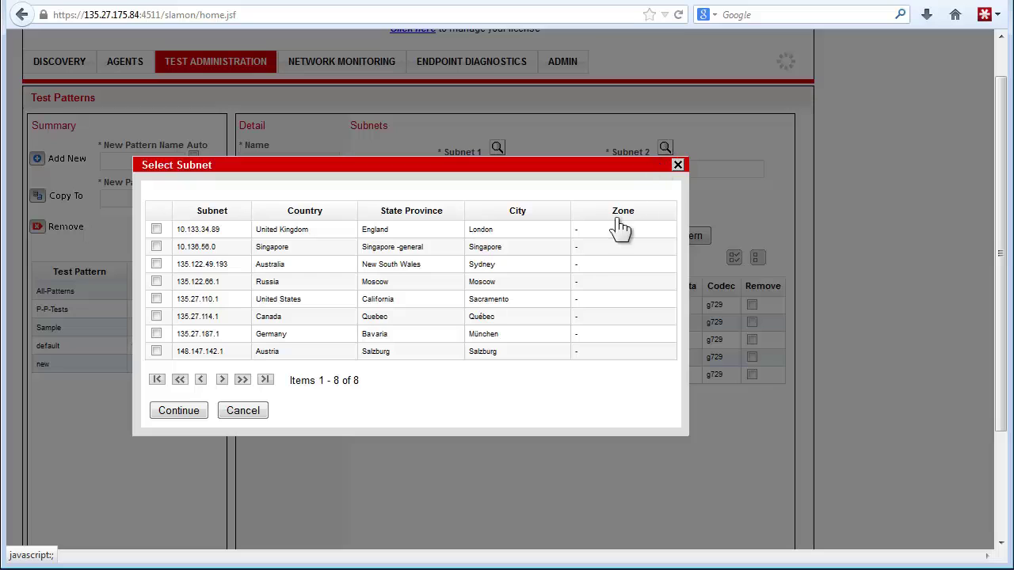
left_click(156, 300)
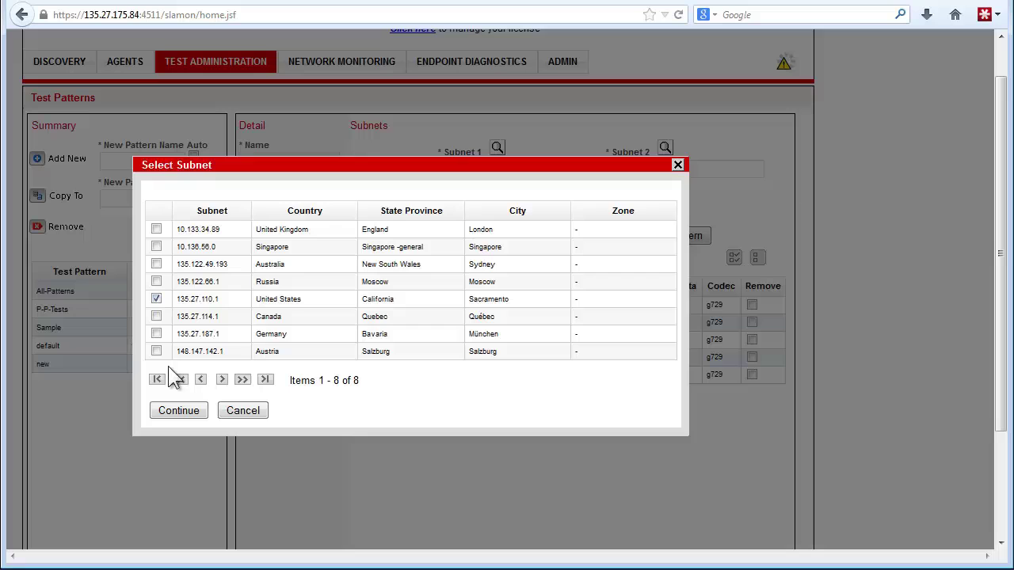
left_click(189, 413)
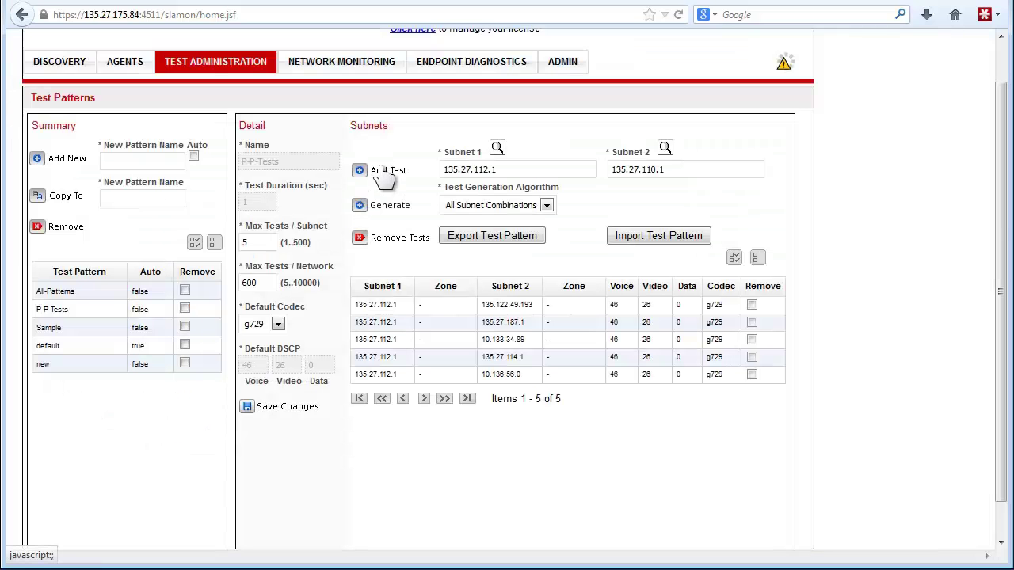
left_click(380, 169)
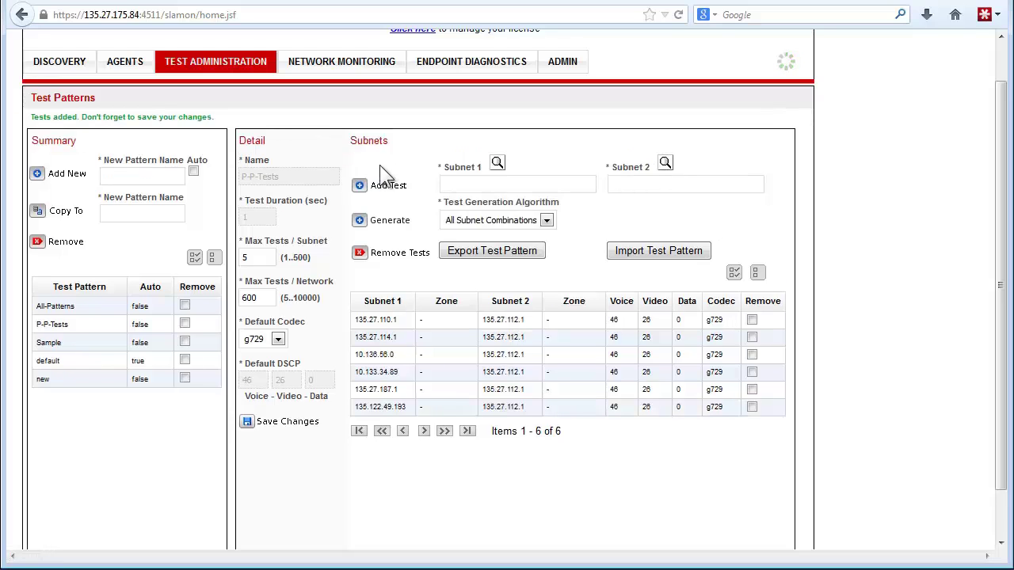
Add a test pairing subnet 135.27.112.1 with 135.122.66.1
left_click(497, 163)
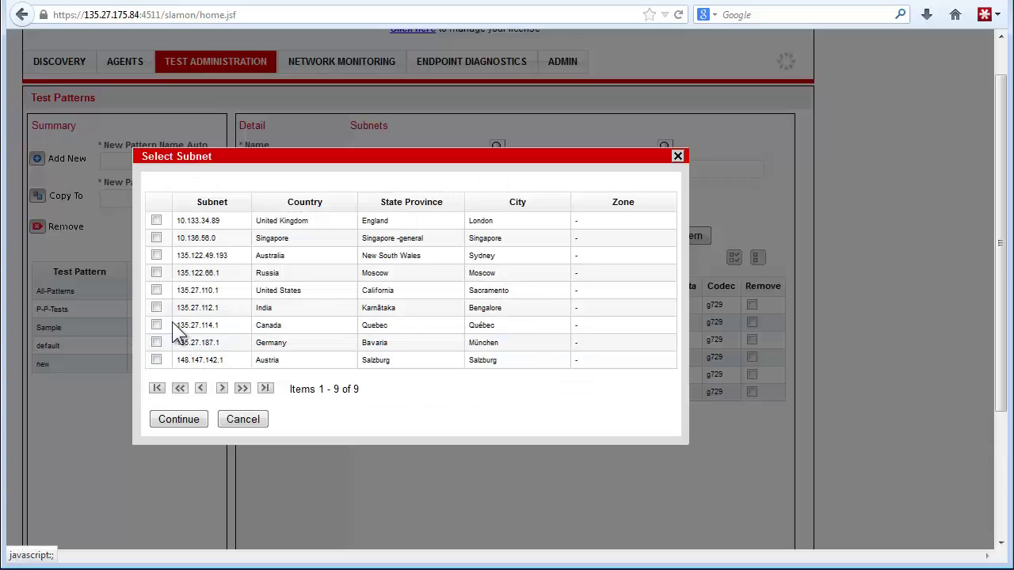
left_click(157, 309)
left_click(179, 419)
left_click(666, 148)
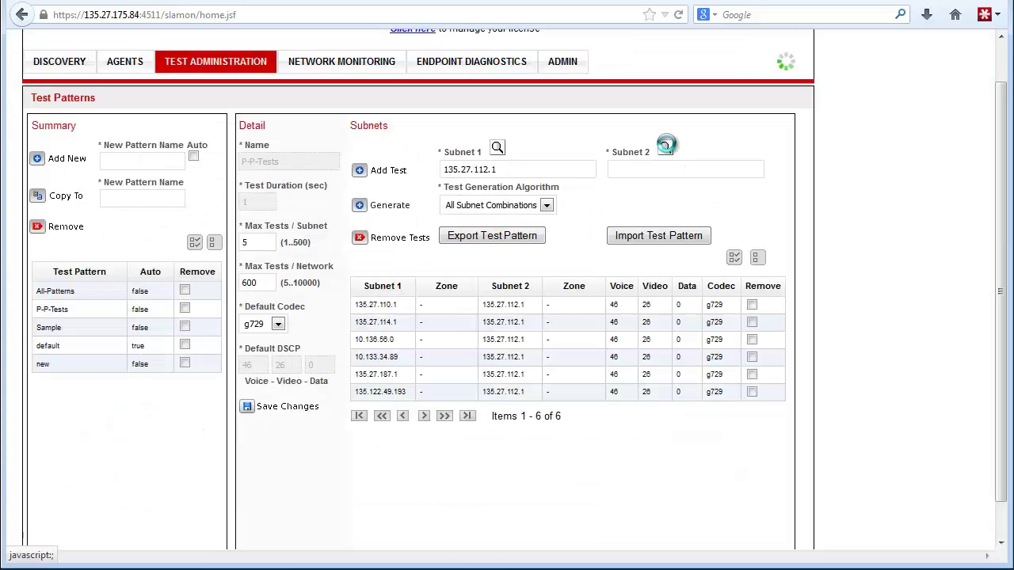
left_click(178, 411)
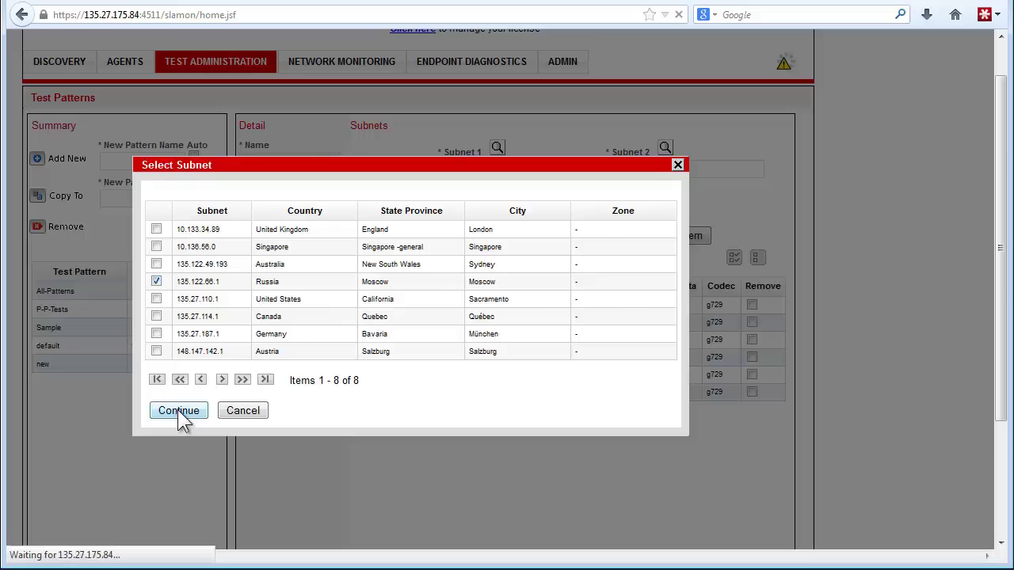
left_click(363, 170)
Add a 135.27.112.1 to 148.147.142.1 test and save P-P-Tests with eight tests
left_click(498, 165)
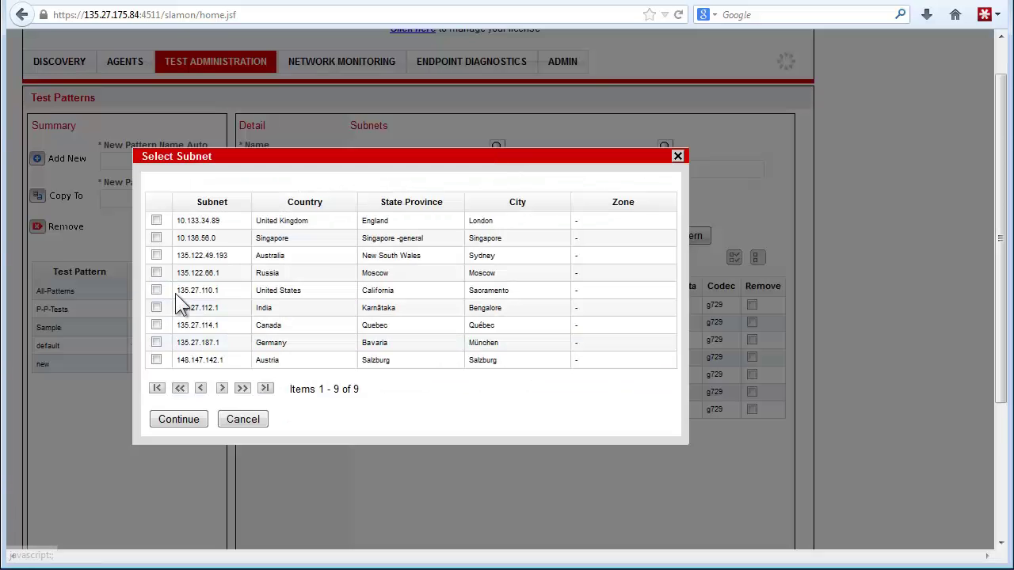
left_click(157, 308)
left_click(184, 422)
left_click(665, 149)
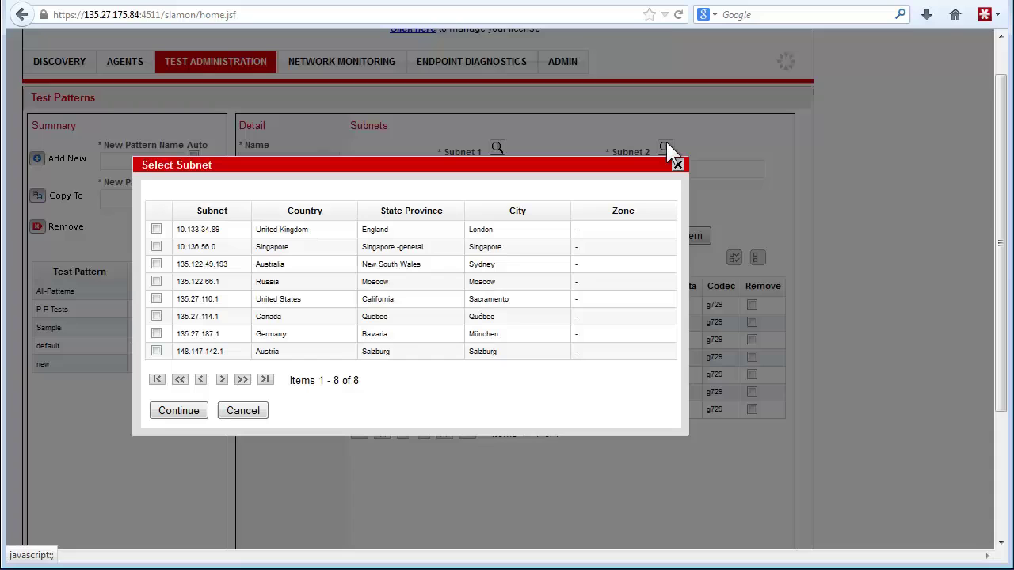
left_click(156, 351)
left_click(181, 410)
left_click(364, 179)
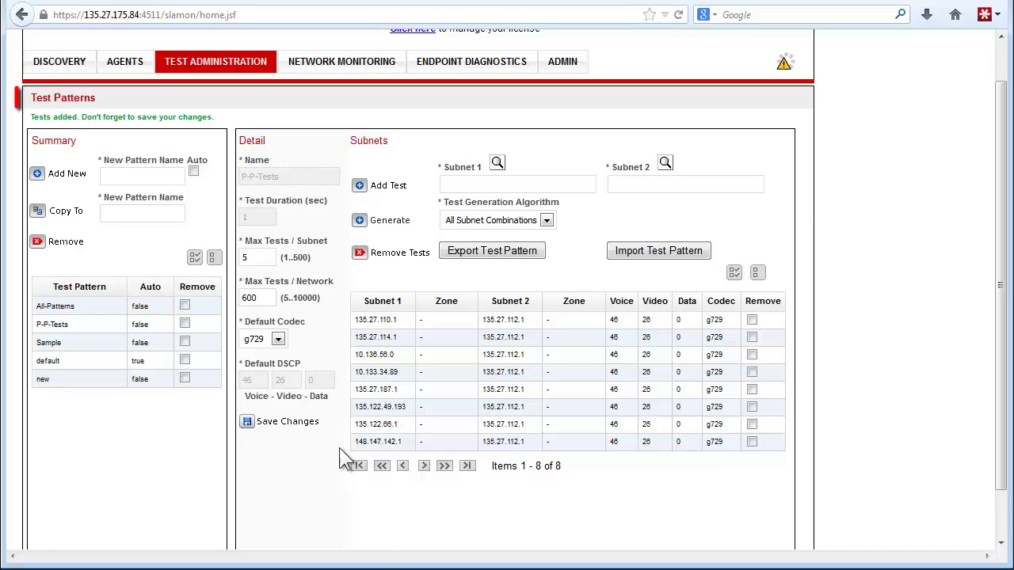
left_click(283, 421)
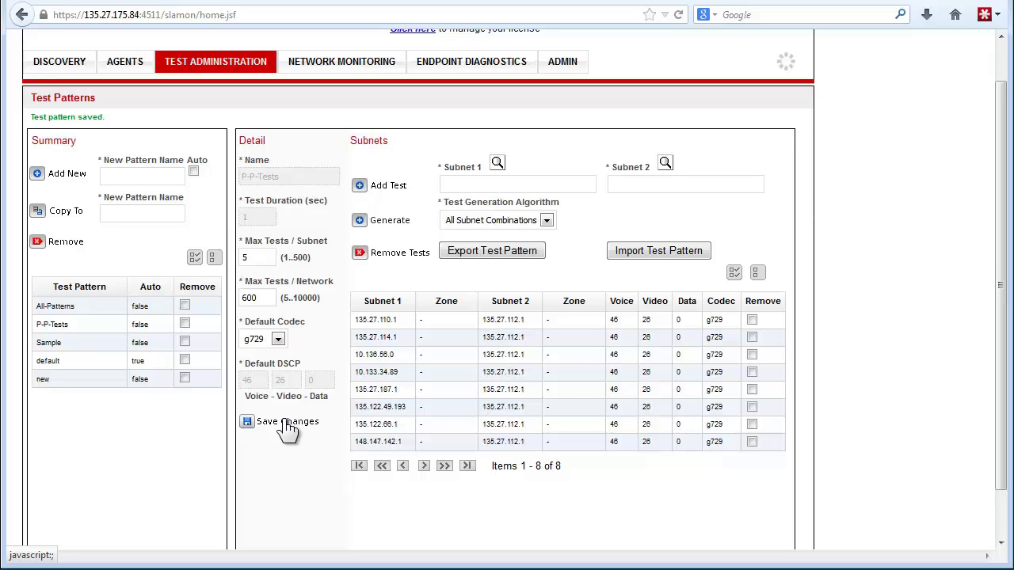
Open Test Execution and drop down the Current Test Pattern list to choose P-P-Tests
mouse_move(256, 61)
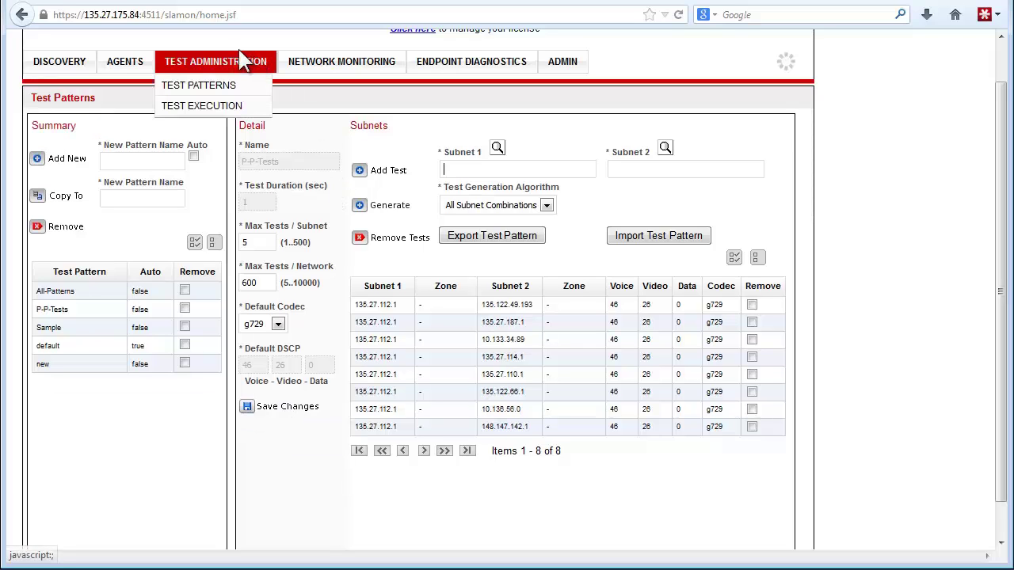
left_click(205, 108)
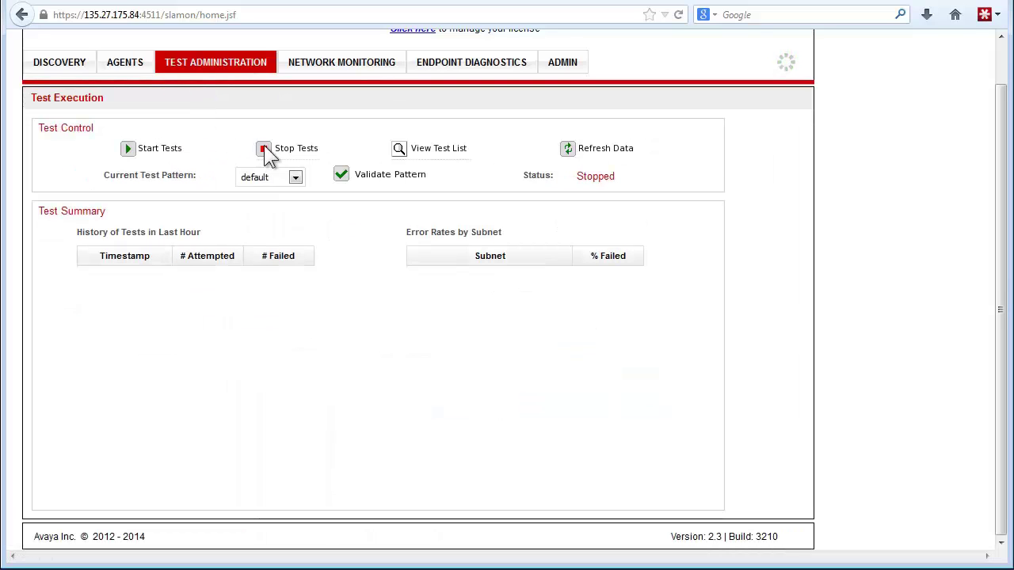
left_click(300, 178)
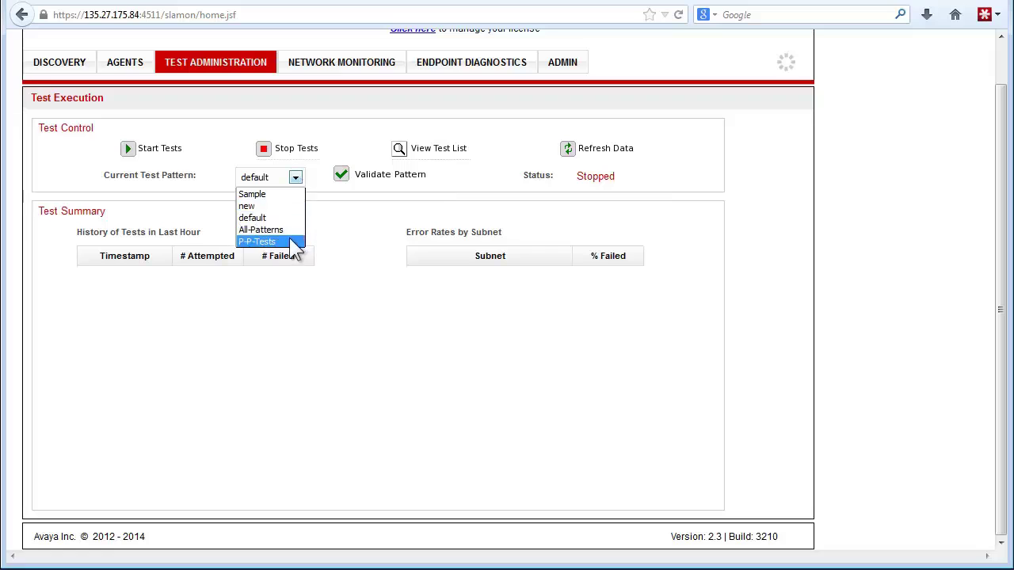